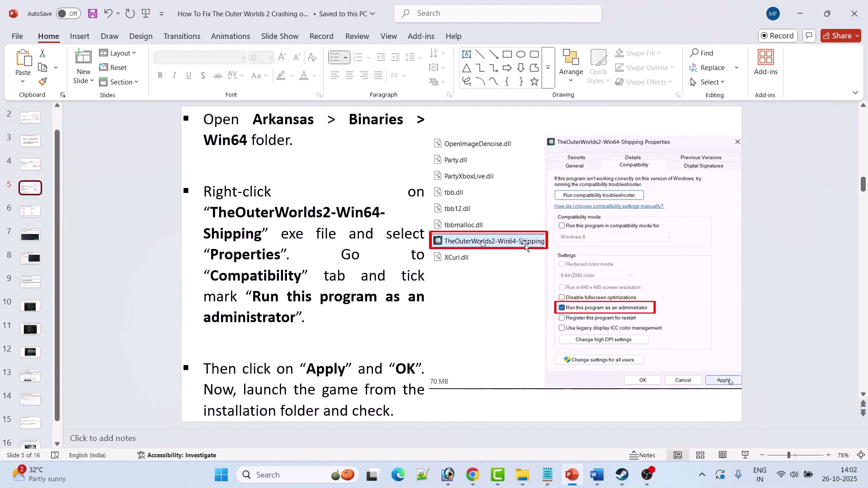
- Advance the presentation to the Fix 4 slide and, in Steam, view the file integrity option in Call of Duty's Installed Files properties
left_click(33, 211)
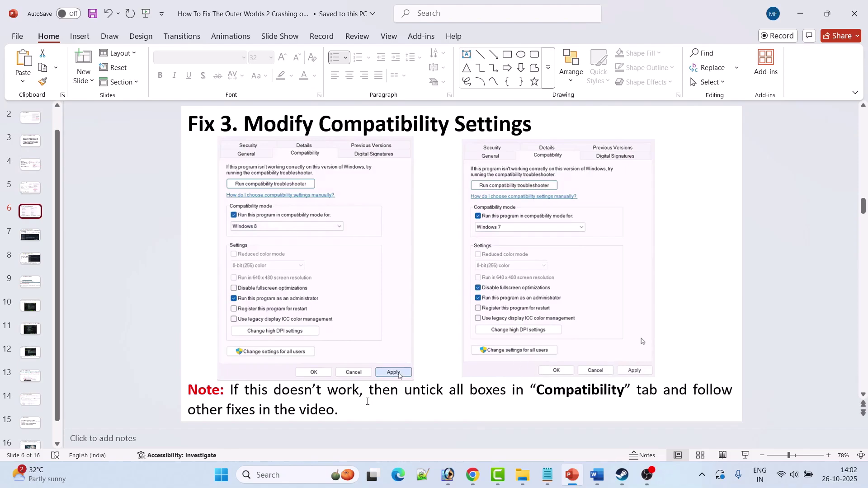
left_click(33, 236)
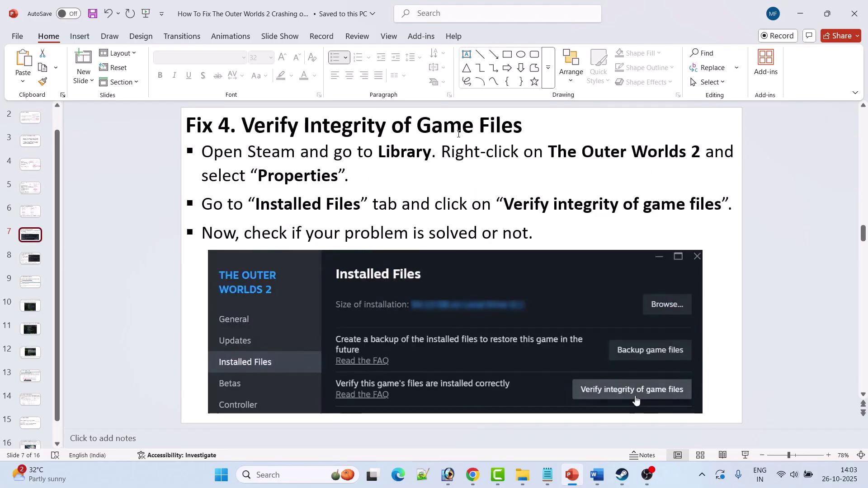
left_click(622, 474)
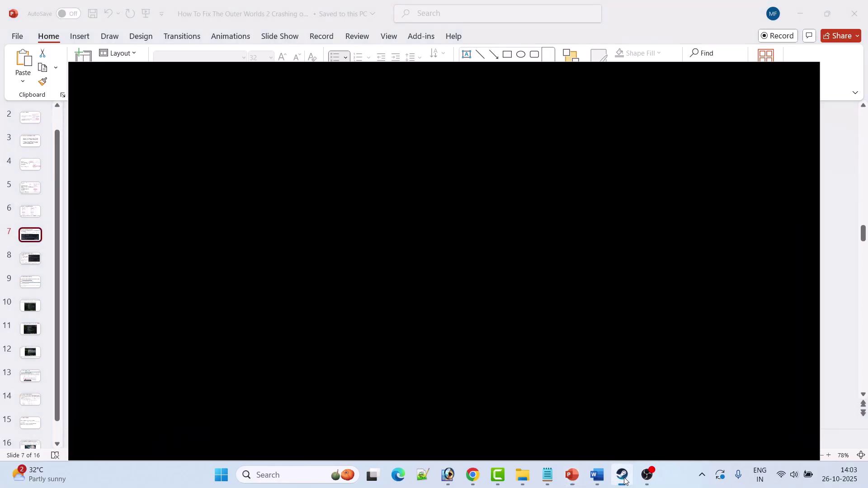
scroll(77, 266, "down", 3)
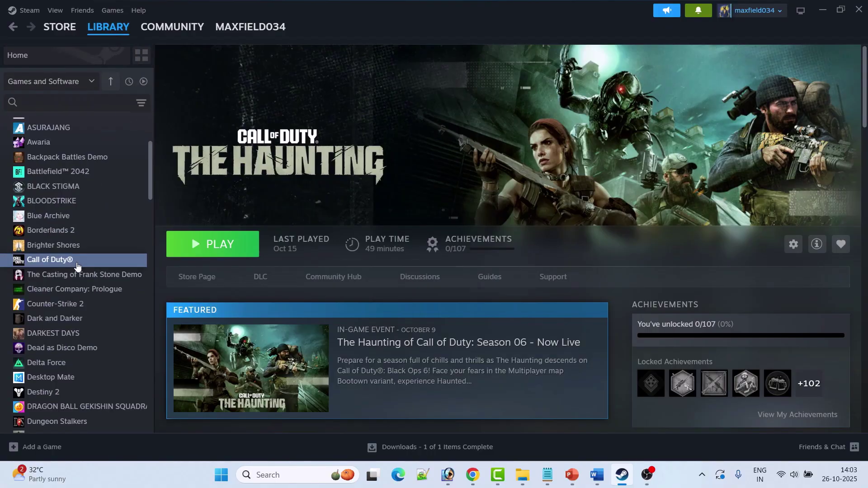
right_click(78, 263)
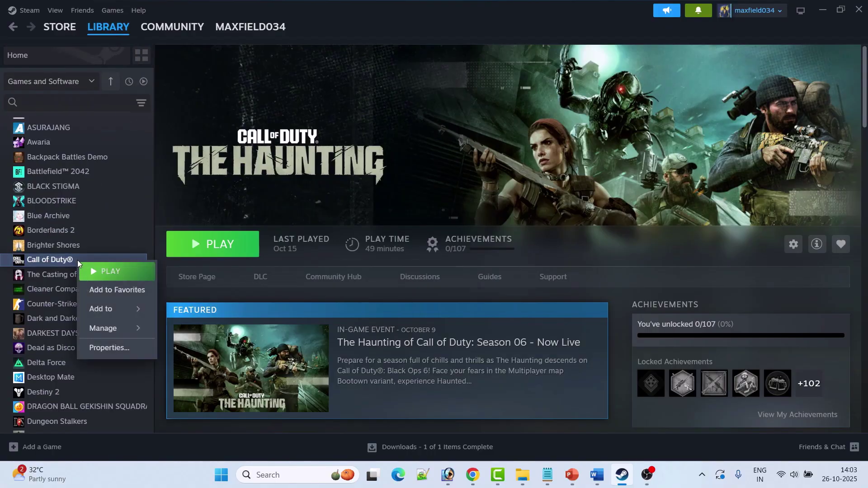
left_click(108, 348)
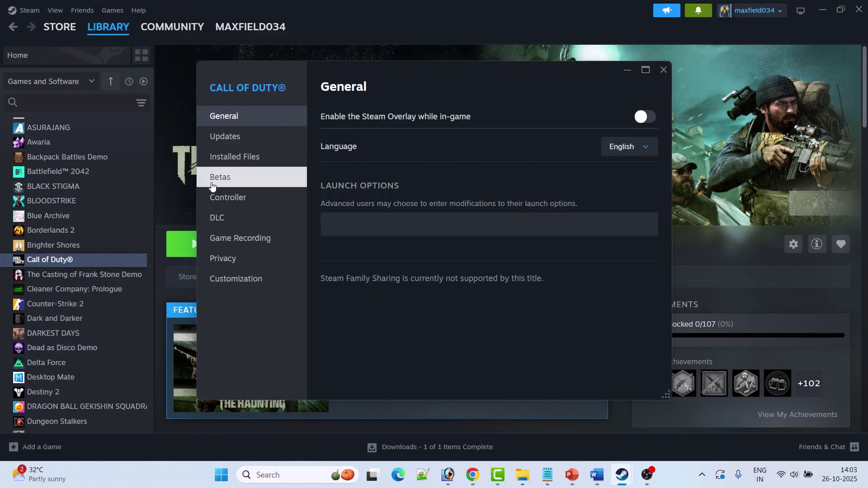
left_click(243, 161)
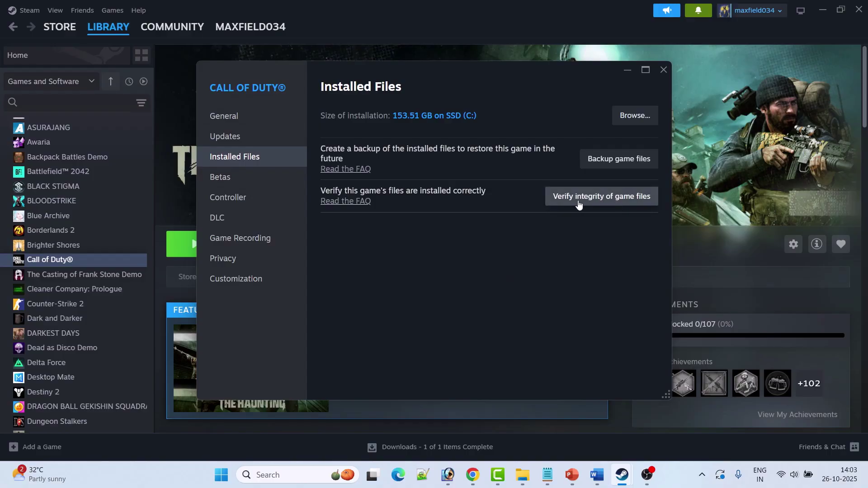
left_click(661, 69)
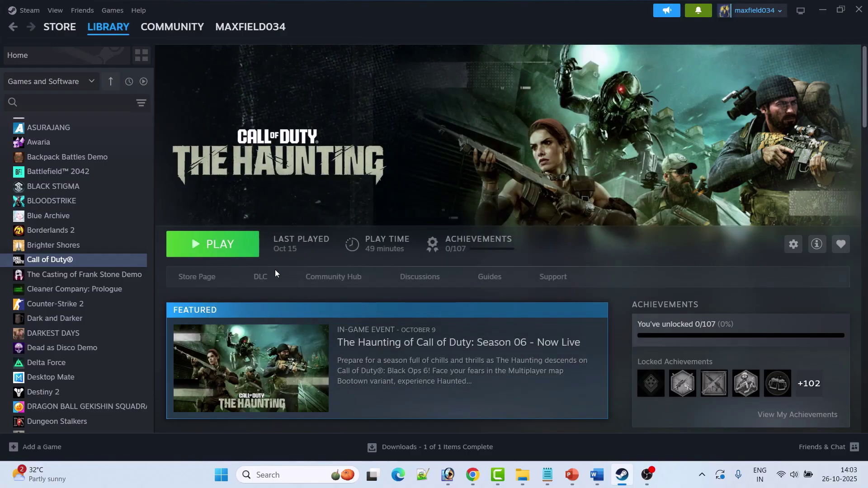
- Show the Fix 5 slide in PowerPoint, and set Call of Duty's launch options to -dx11 in Steam
left_click(571, 475)
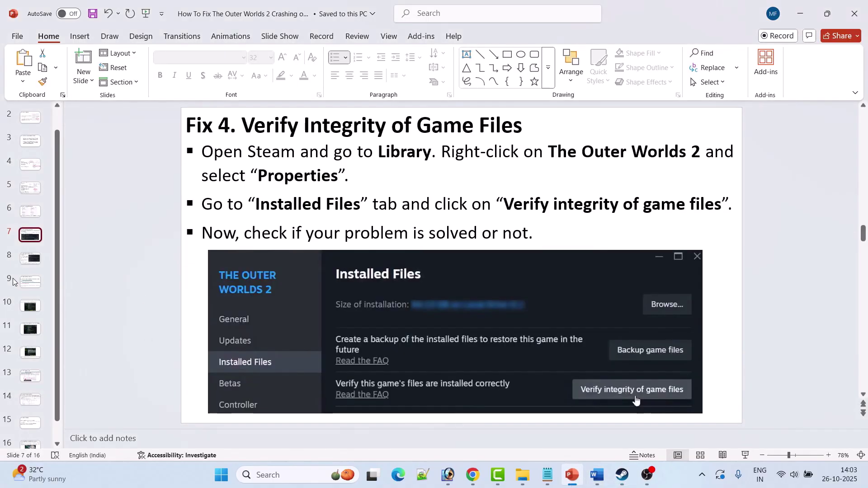
scroll(324, 151, "down", 1)
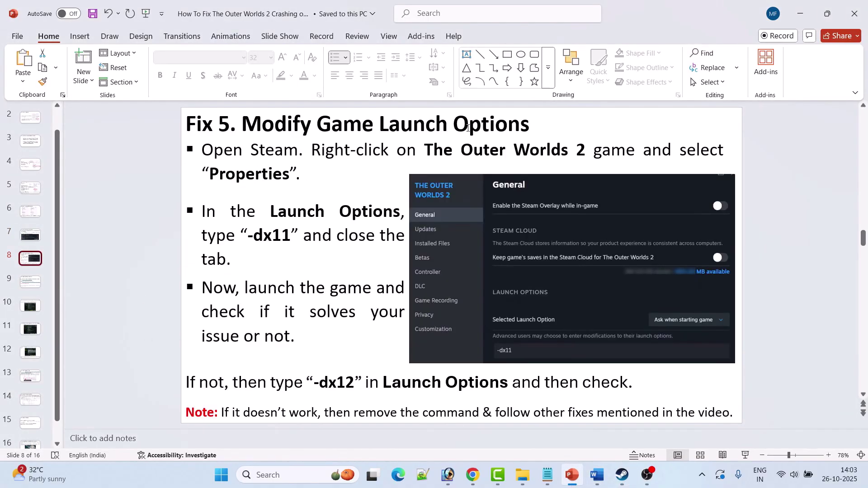
left_click(622, 475)
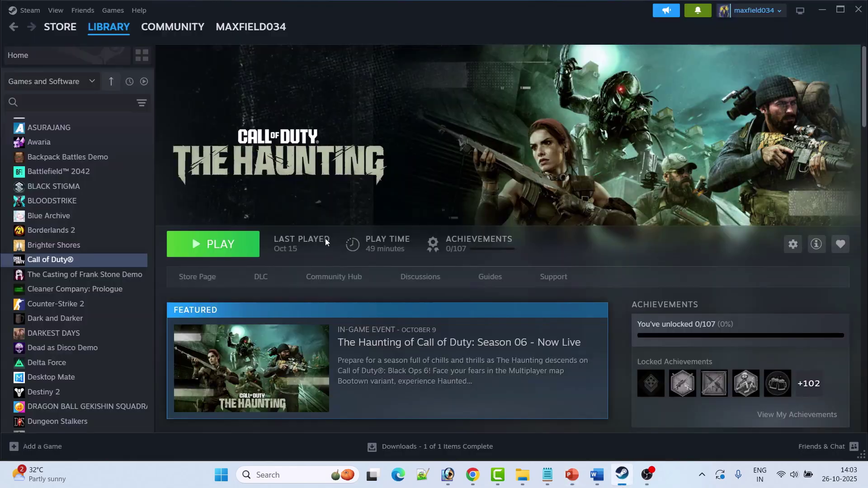
mouse_move(112, 23)
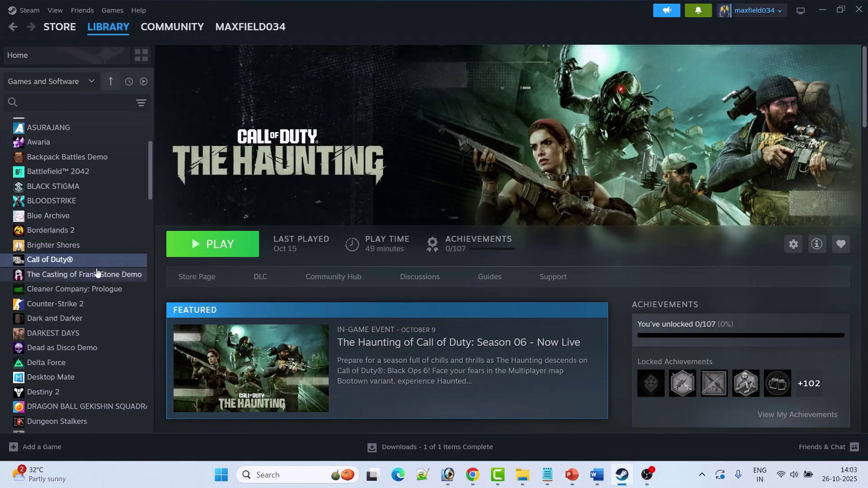
right_click(75, 264)
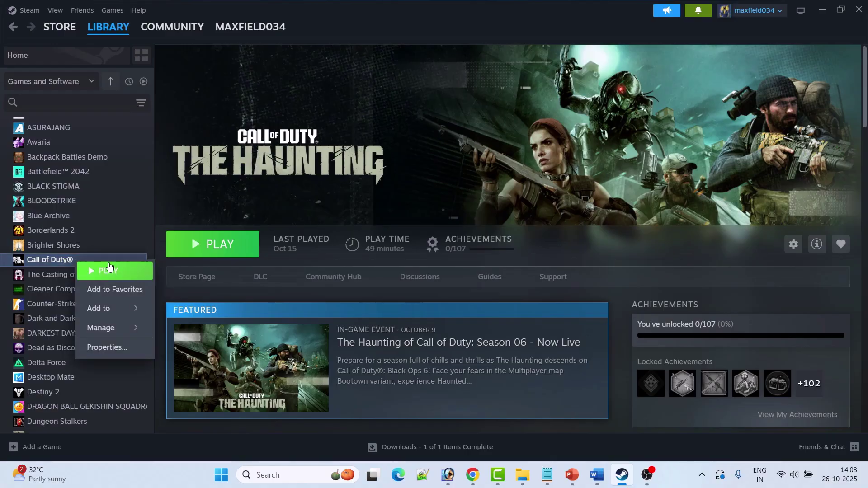
left_click(104, 343)
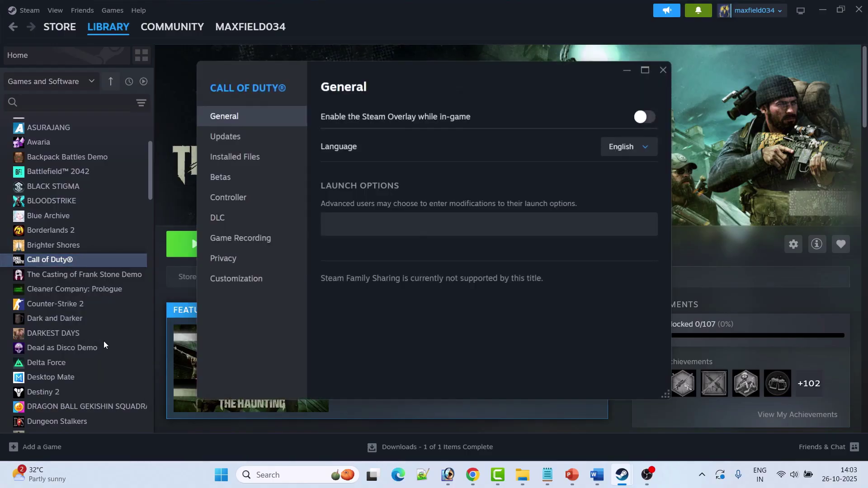
left_click(370, 228)
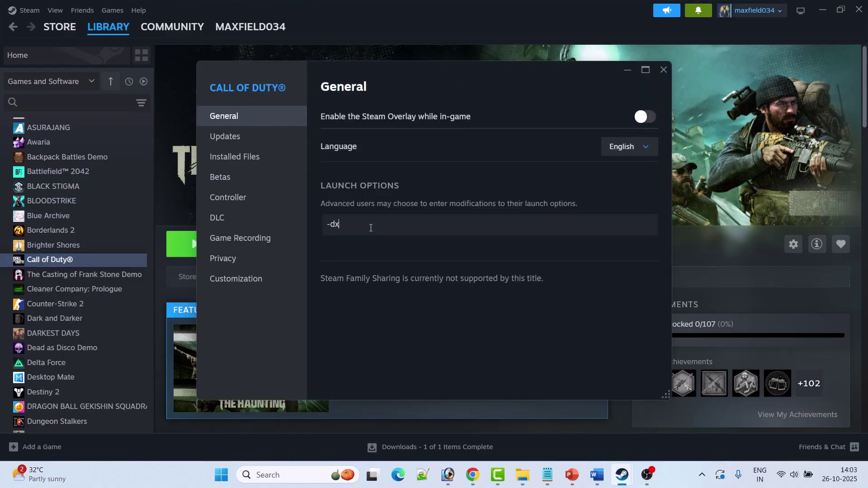
left_click(663, 69)
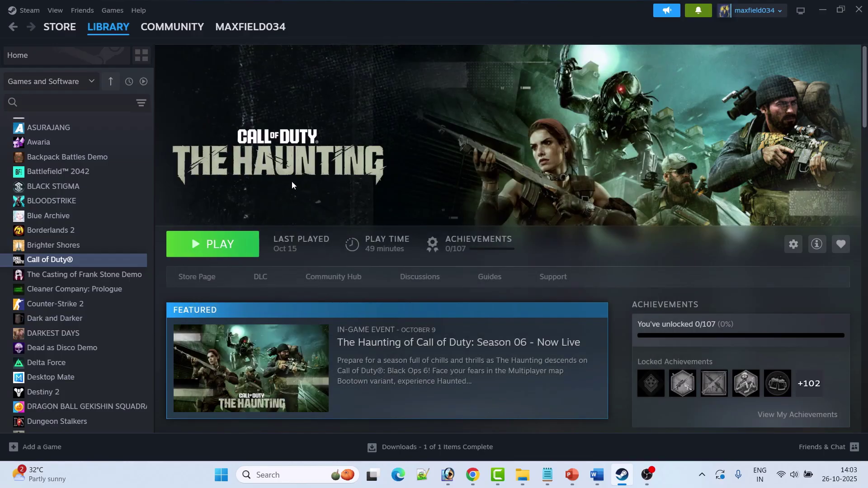
- Reopen Call of Duty's properties, change the launch options to -dx12, and close the properties window
right_click(76, 260)
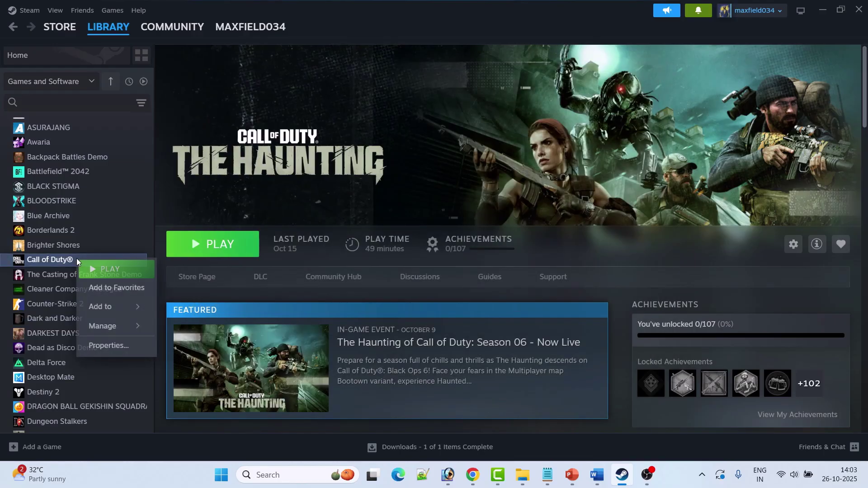
left_click(123, 347)
left_click(366, 222)
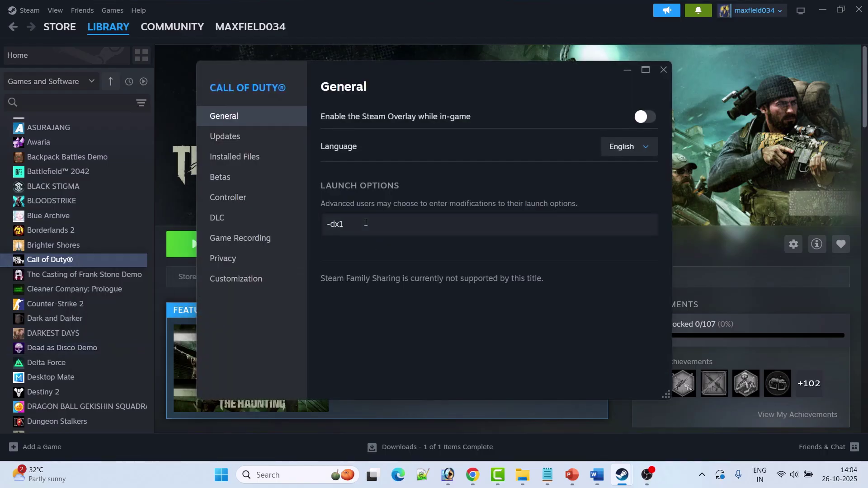
left_click(668, 71)
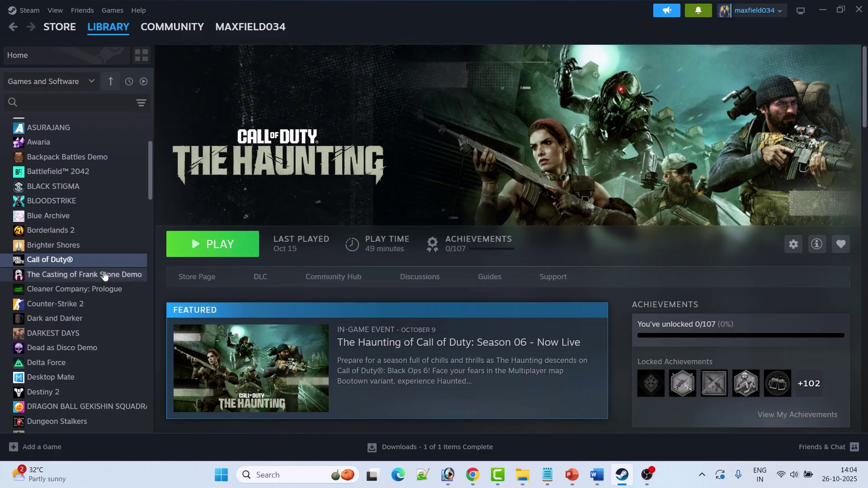
- Remove the launch option command from Call of Duty's properties and close the properties window
right_click(93, 261)
left_click(140, 347)
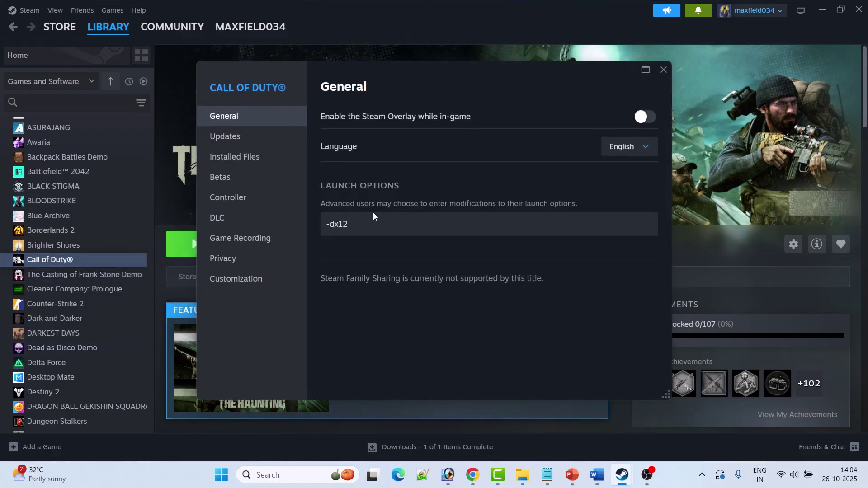
left_click_drag(368, 223, 327, 224)
key("BackSpace")
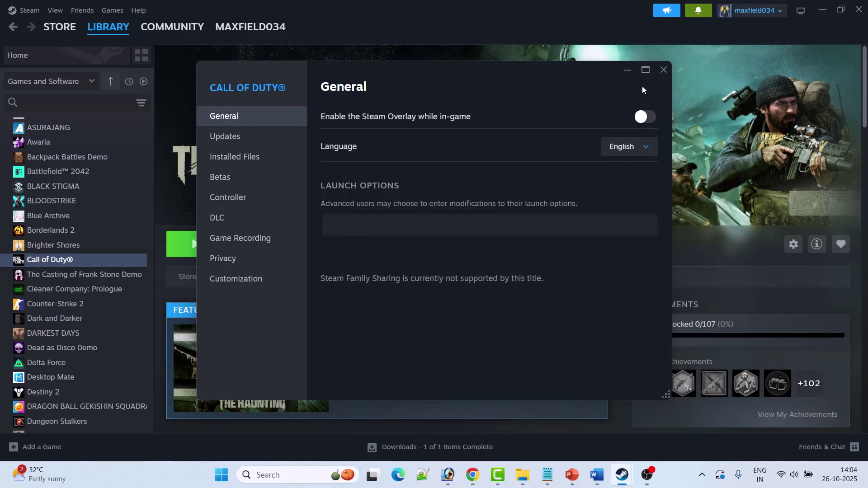
left_click(663, 70)
- Return to PowerPoint, show the Fix 6 slide on graphics drivers, and open Device Manager through Windows search
left_click(582, 475)
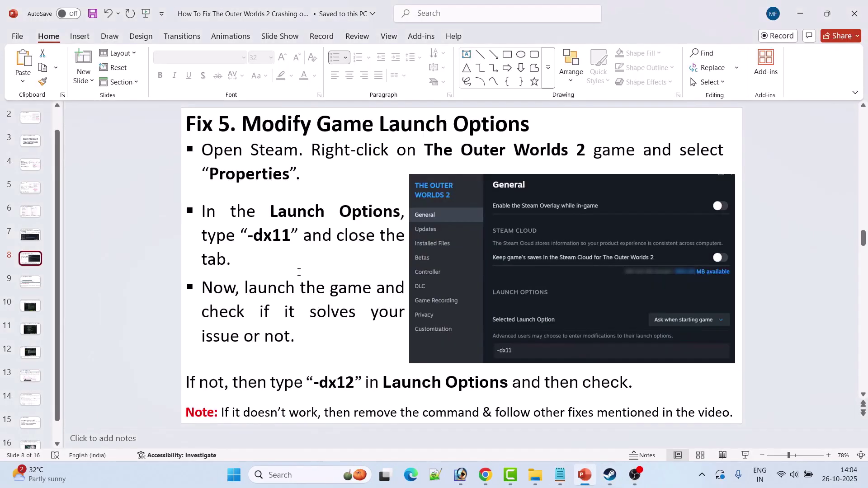
left_click(35, 282)
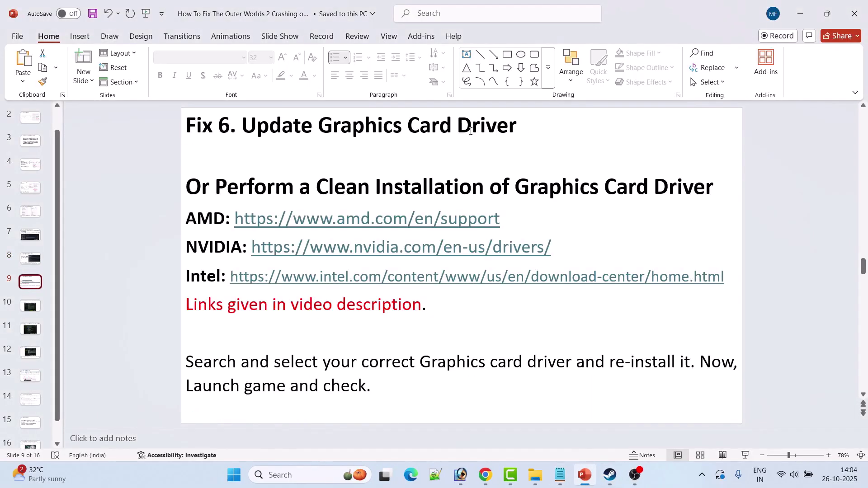
left_click(284, 474)
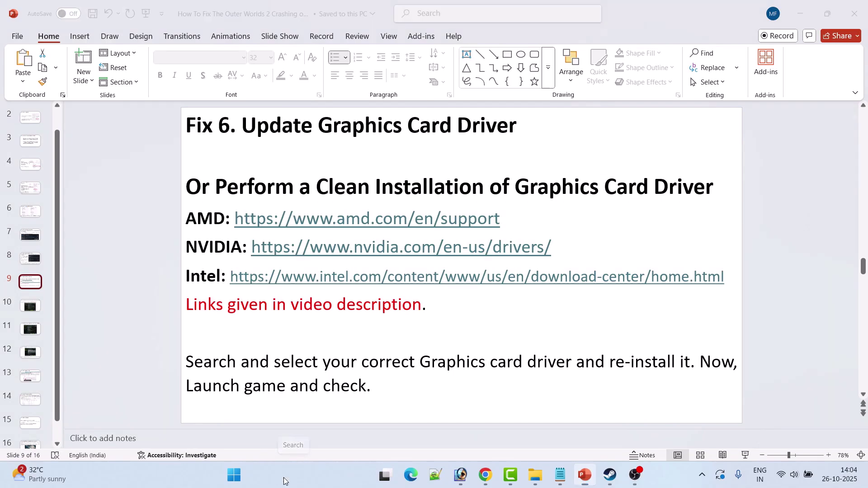
type("device")
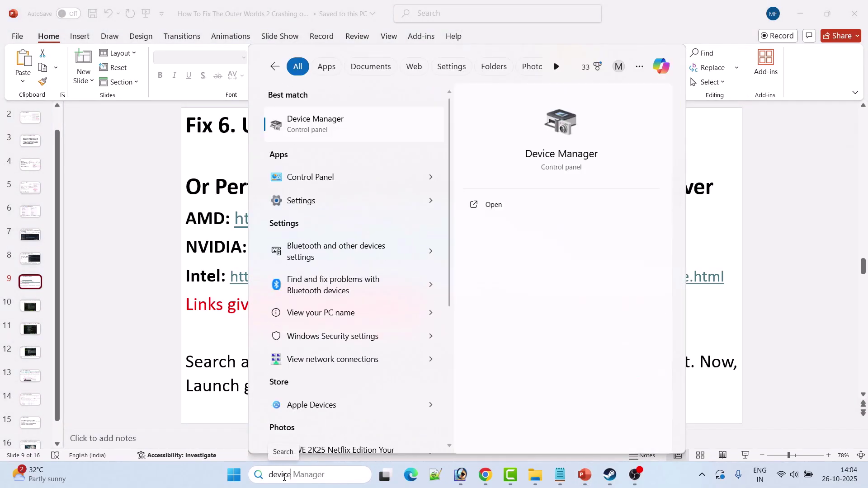
left_click(508, 200)
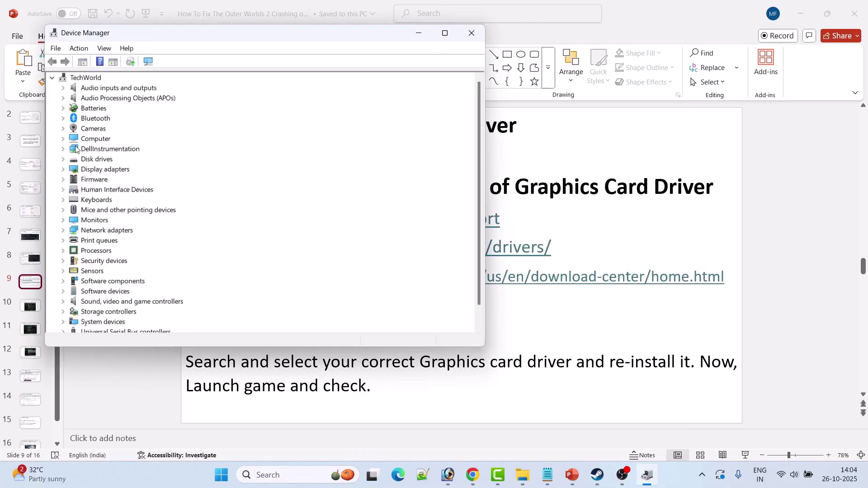
- Search automatically for a driver update for the NVIDIA GeForce RTX 3050 6GB Laptop GPU display adapter and close Device Manager
left_click(63, 169)
left_click(157, 190)
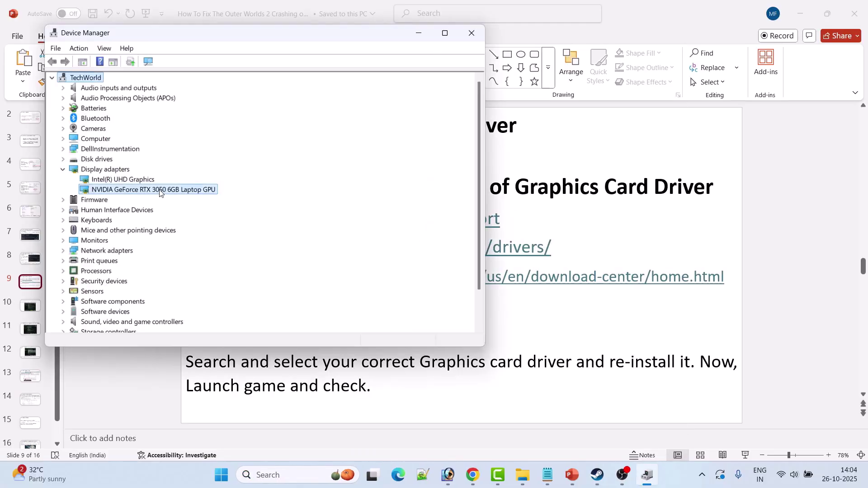
right_click(160, 193)
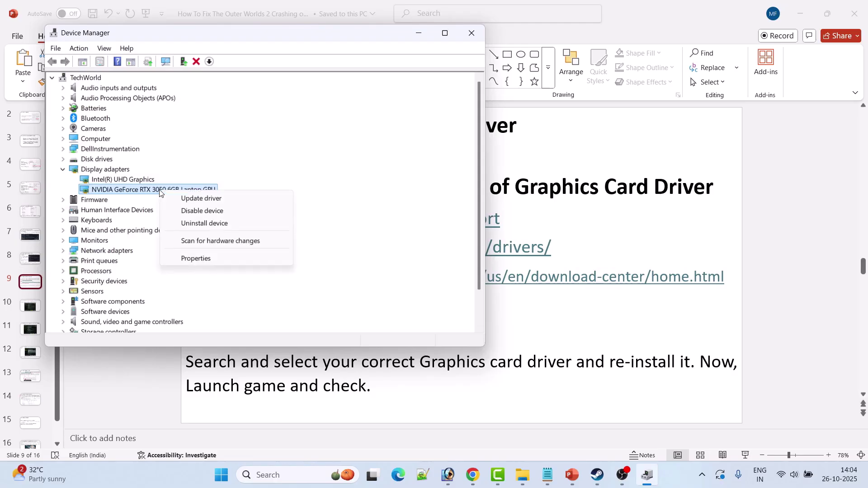
left_click(218, 199)
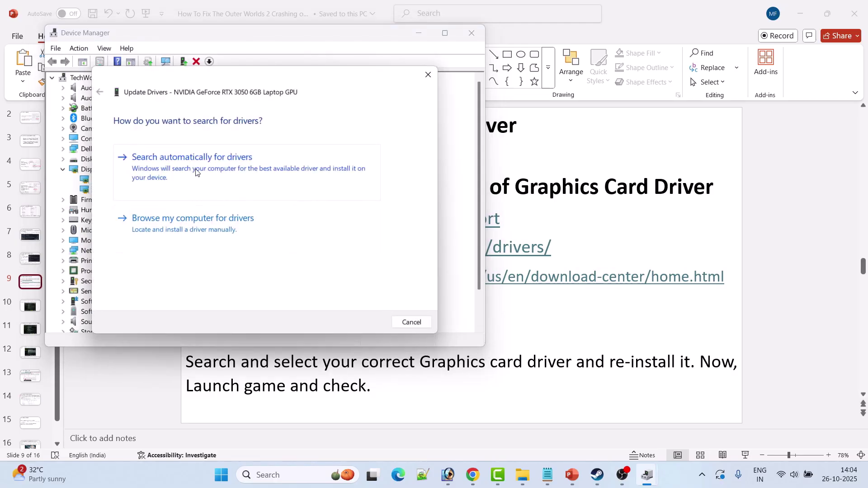
left_click(251, 174)
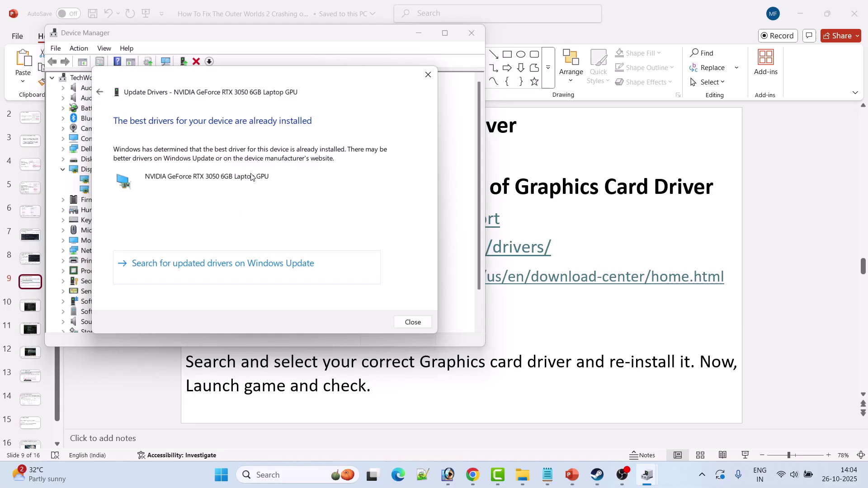
left_click(428, 75)
left_click(471, 33)
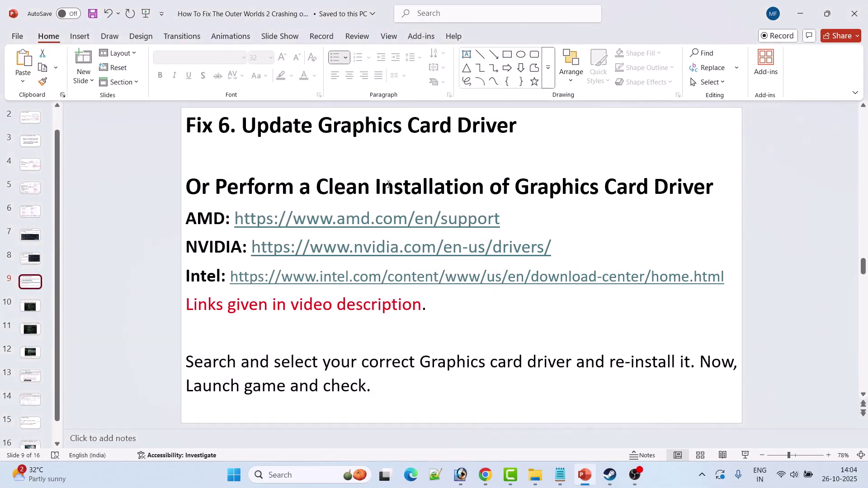
- Go over the Fix 6 slide's clean-installation heading, the AMD, NVIDIA and Intel driver links, and the video description note
left_click_drag(217, 188, 706, 185)
left_click(211, 229)
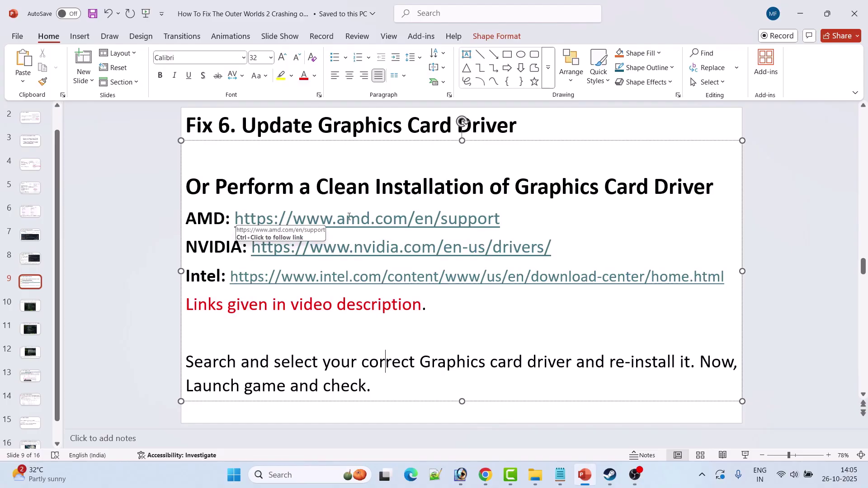
left_click(200, 247)
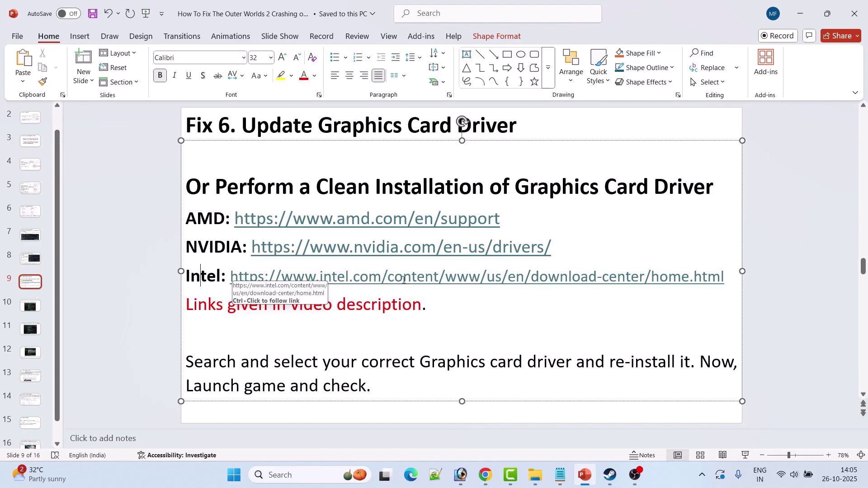
left_click_drag(186, 305, 422, 305)
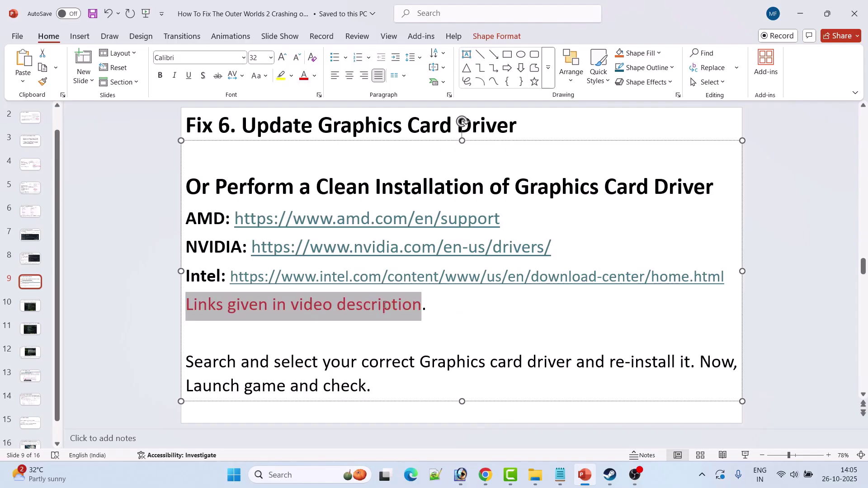
left_click(357, 384)
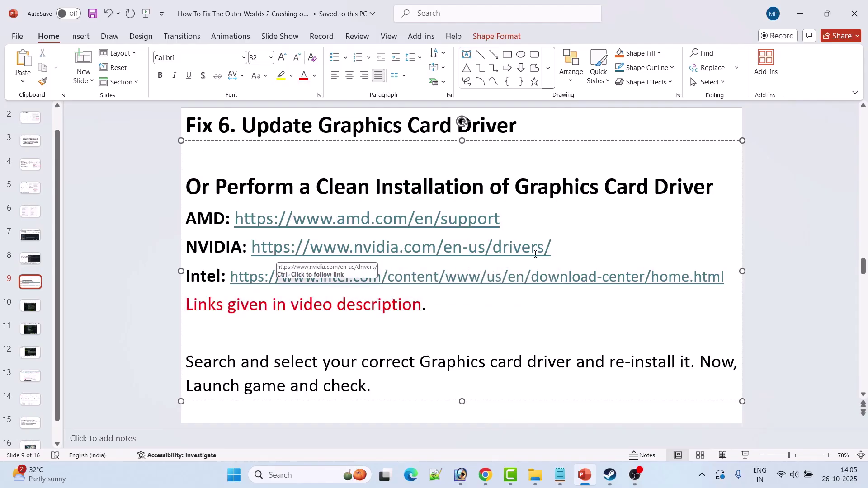
- Highlight the NVIDIA driver link on the slide, switch to Chrome, and find GeForce RTX 3050 drivers for Windows 11 in English (US)
left_click(555, 247)
left_click_drag(555, 248, 266, 251)
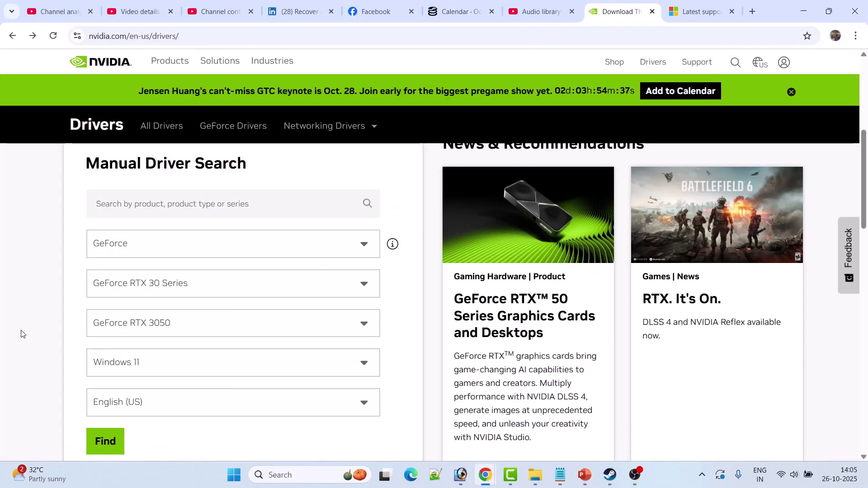
scroll(20, 334, "down", 1)
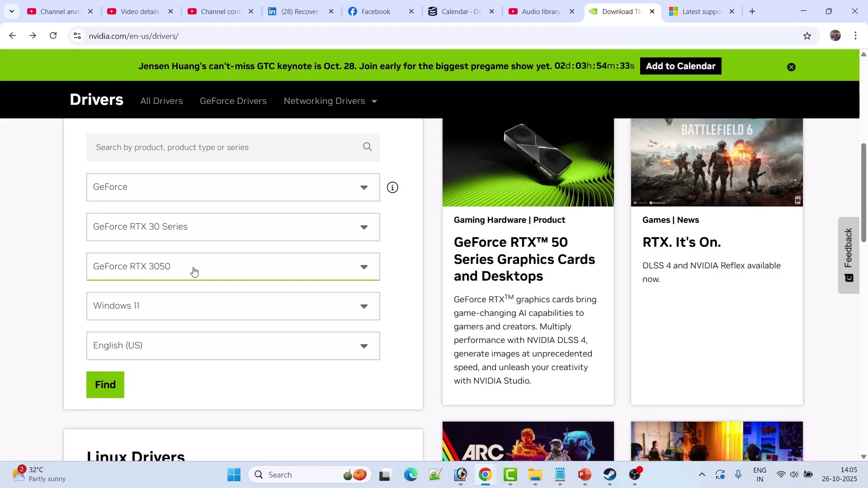
left_click(107, 392)
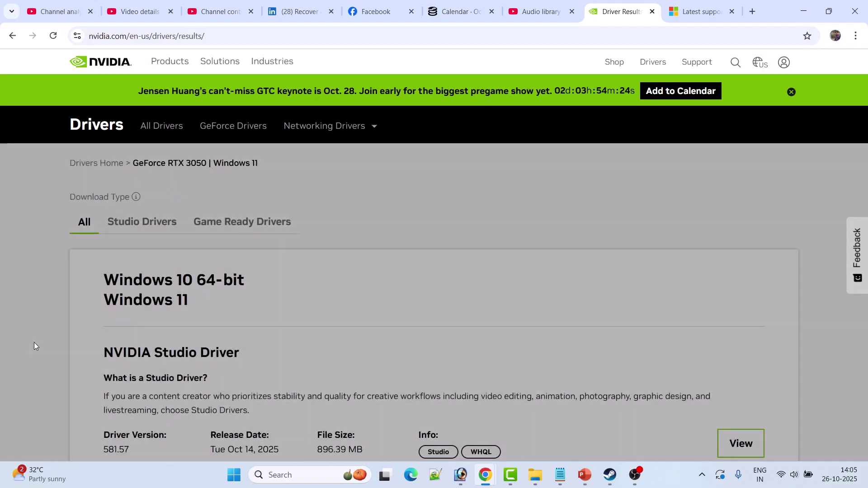
- Open the GeForce Game Ready Driver 581.57 details from the search results and download the driver
scroll(57, 323, "down", 4)
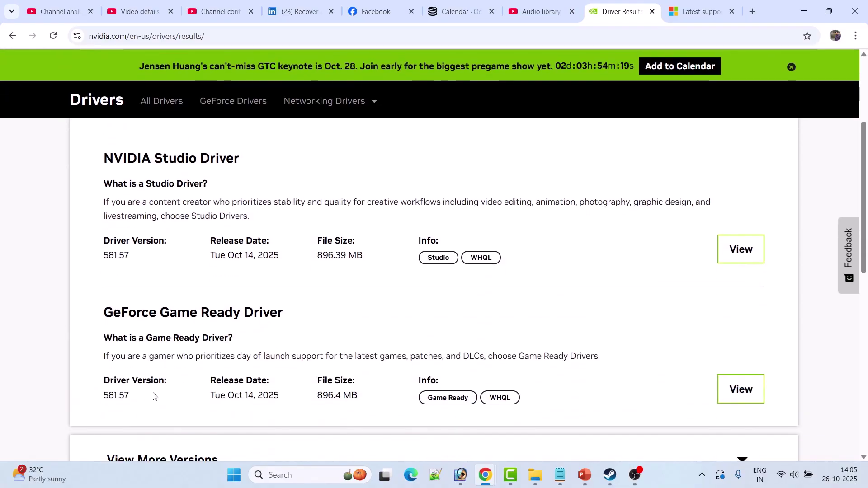
left_click_drag(105, 394, 129, 396)
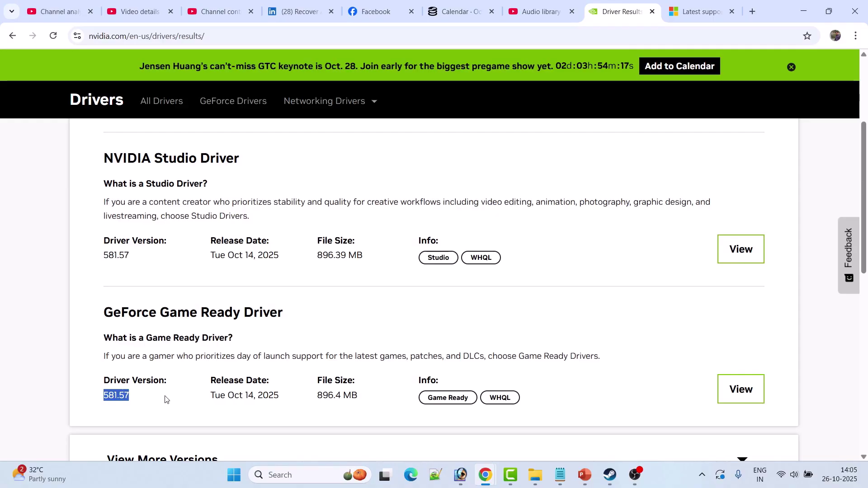
left_click(738, 388)
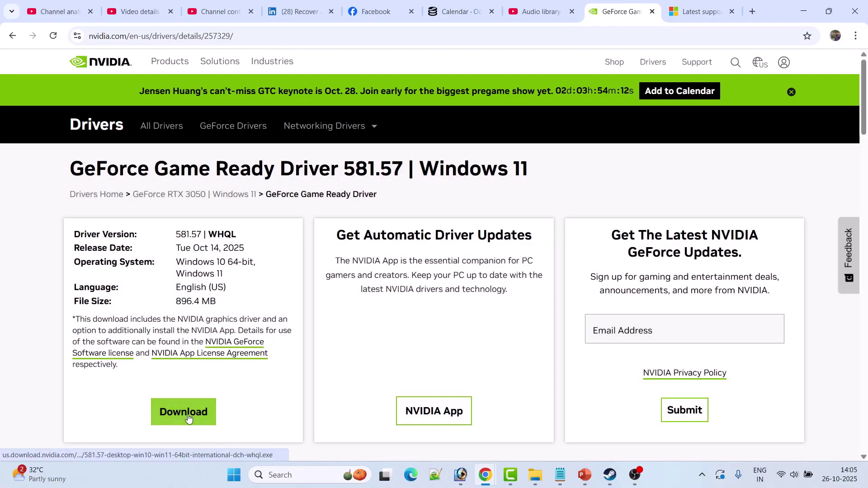
left_click(188, 417)
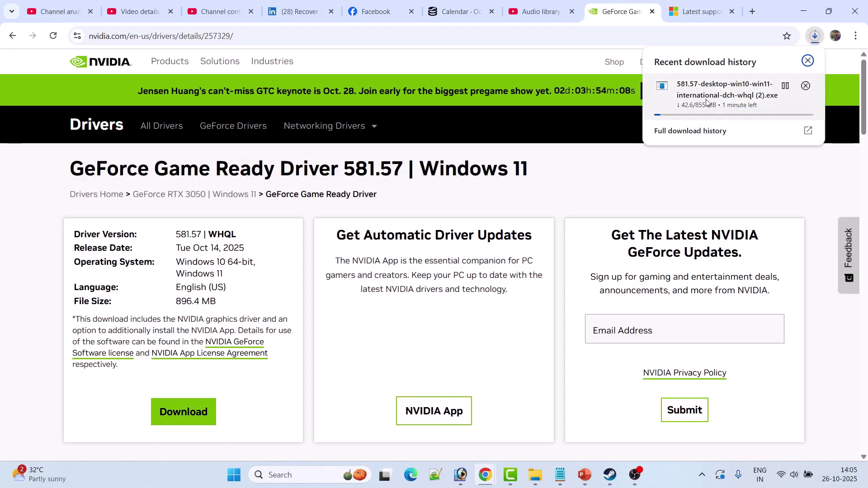
- Return to PowerPoint and go through the NVIDIA installer slides on the license agreement, Custom (Advanced) option and clean installation
left_click(584, 474)
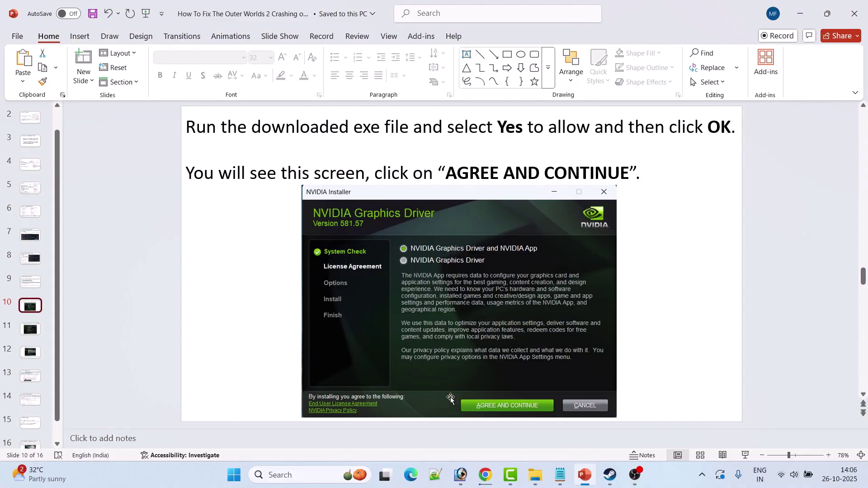
scroll(450, 399, "down", 2)
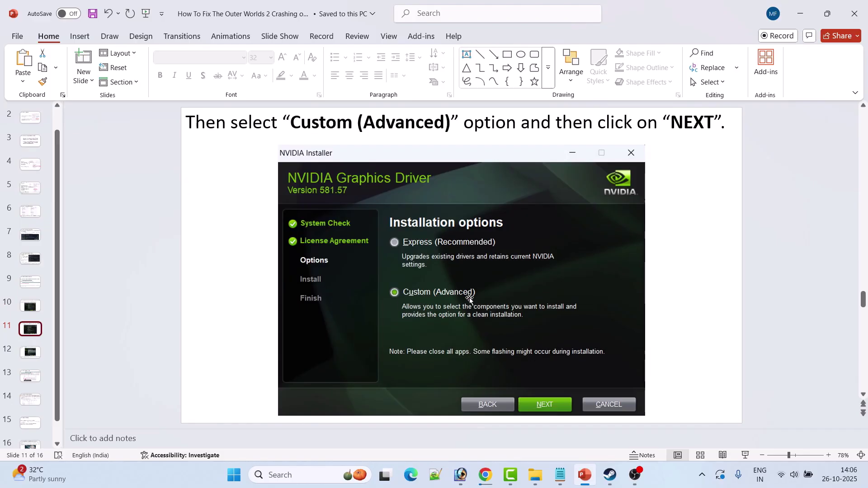
left_click(30, 352)
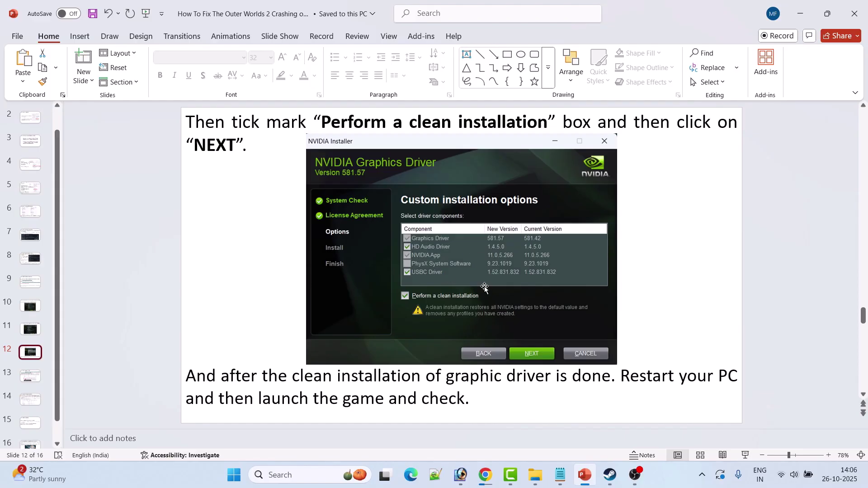
- Highlight the Fix 7 slide's Visual C++ link and download the X64 and X86 redistributables from the Microsoft Learn page in Chrome
left_click(40, 378)
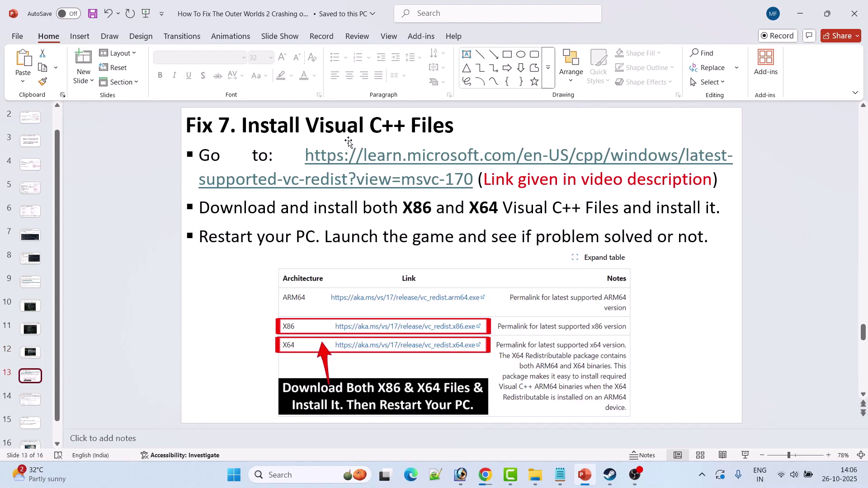
left_click_drag(306, 156, 438, 180)
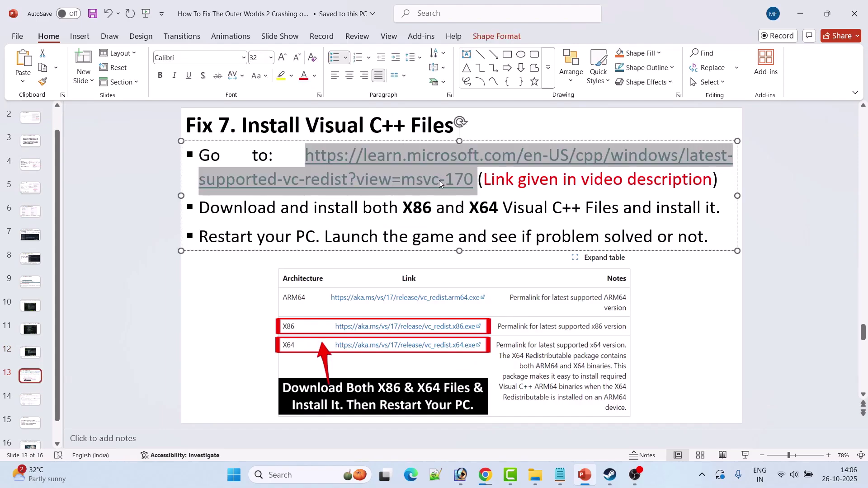
left_click(485, 475)
scroll(519, 309, "down", 15)
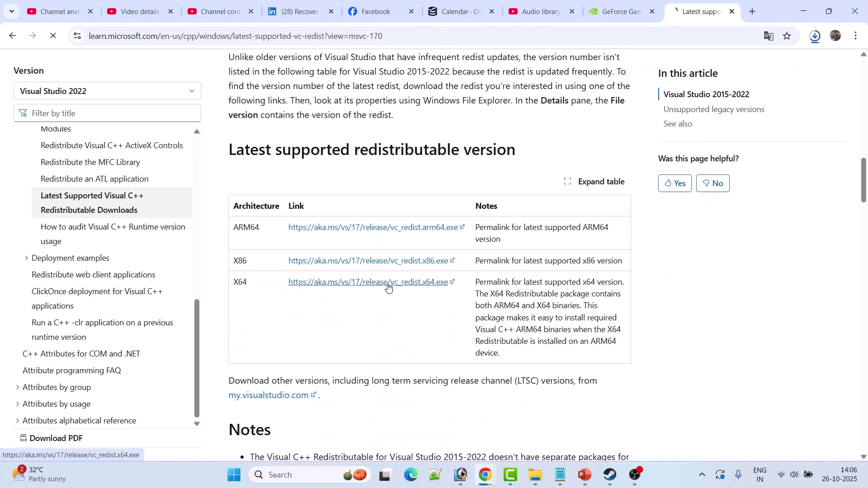
left_click(384, 283)
left_click(357, 262)
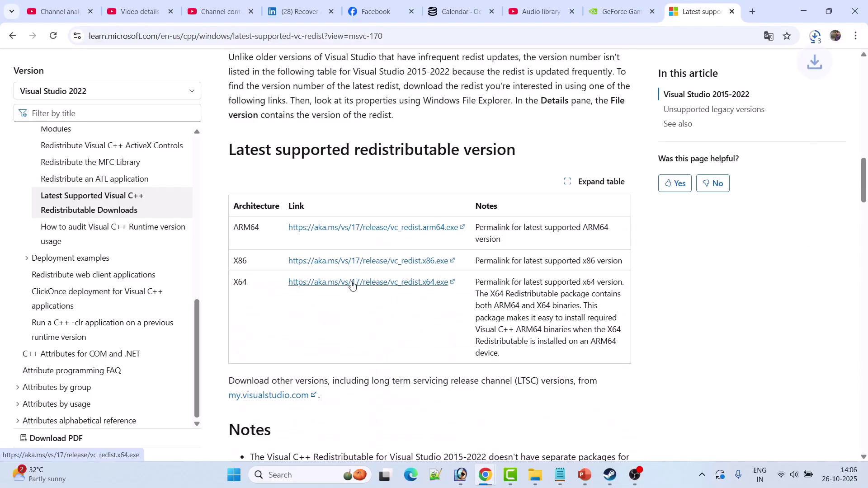
- Review the VC_redist x86 and x64 files in the browser's recent download history
left_click(815, 36)
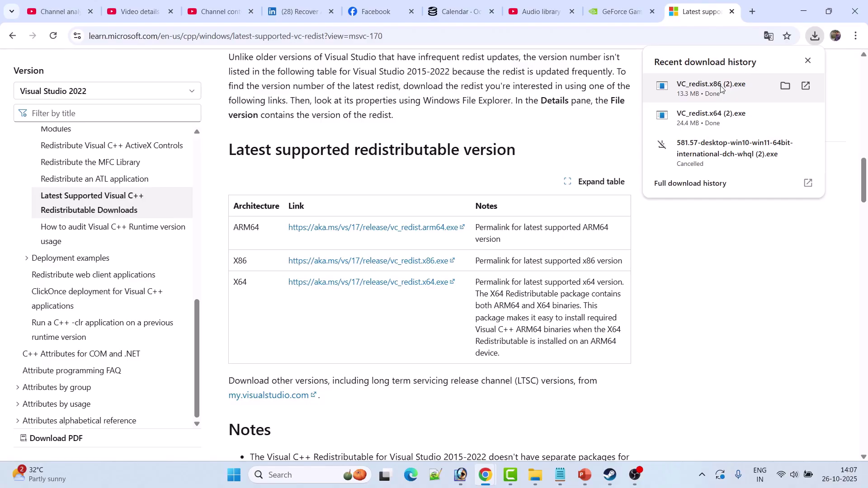
left_click(866, 172)
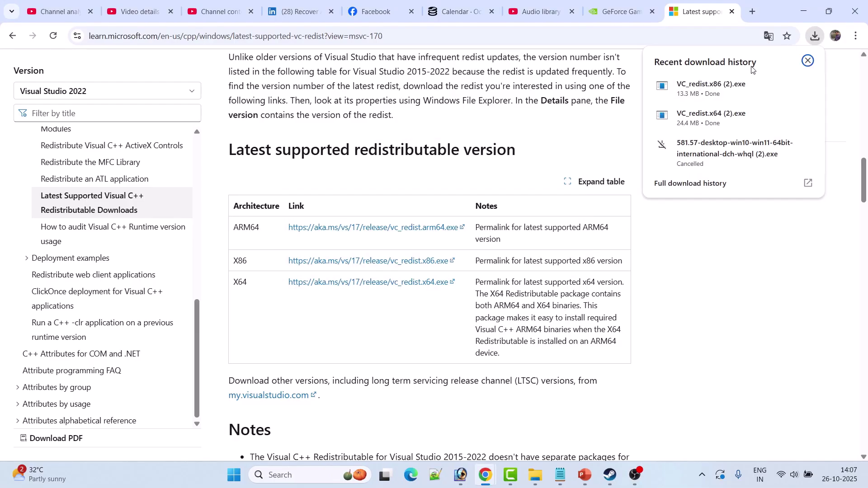
left_click(539, 298)
- Switch back to PowerPoint, highlight the Fix 7 restart-and-launch instruction, and show the Fix 8 slide on deleting save game files
left_click(730, 92)
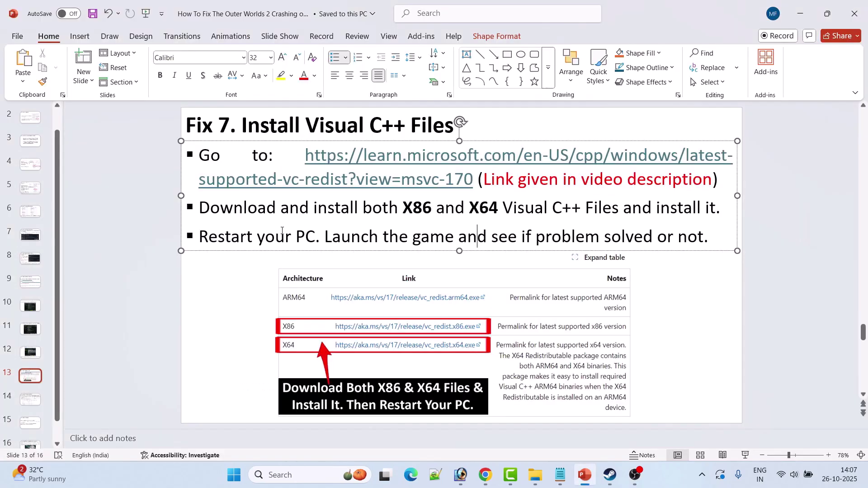
left_click_drag(207, 234, 704, 237)
left_click(369, 237)
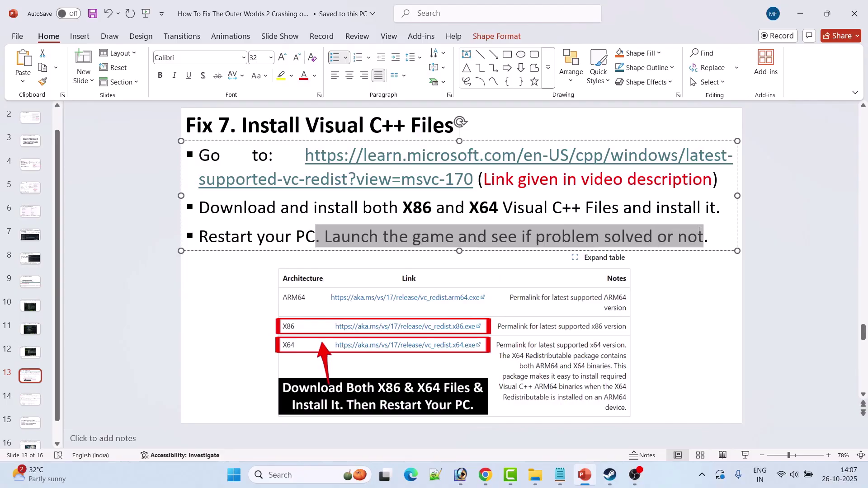
scroll(56, 337, "down", 1)
left_click(31, 378)
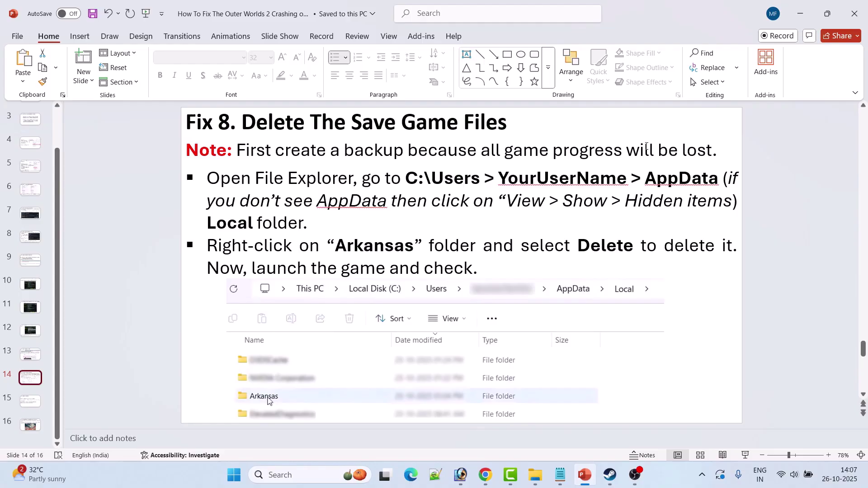
- Switch to File Explorer and open the user's profile folder inside Users on the C: drive
left_click(538, 472)
double_click(190, 118)
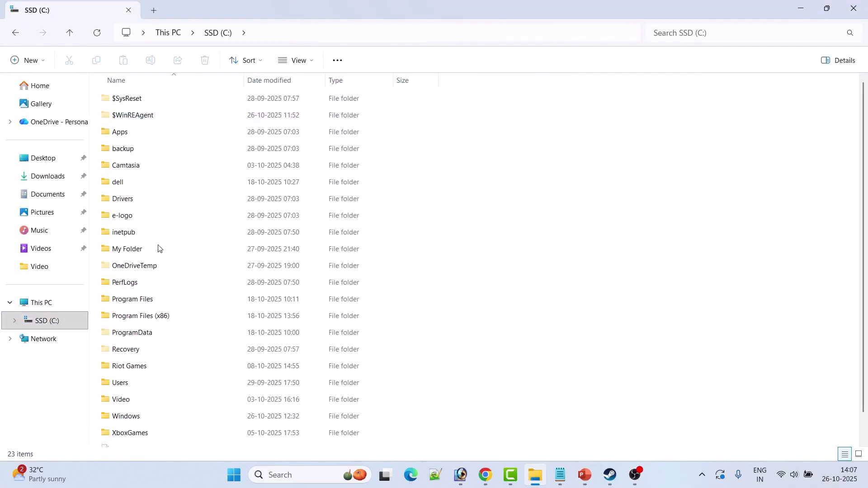
double_click(132, 386)
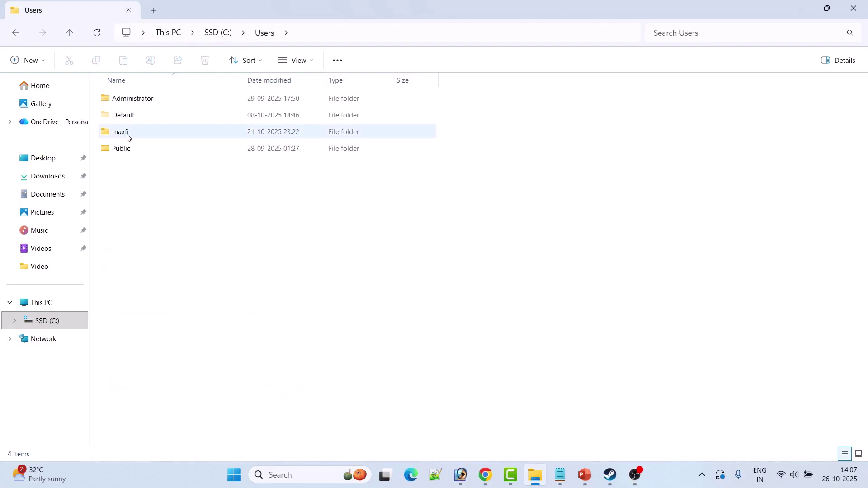
double_click(133, 134)
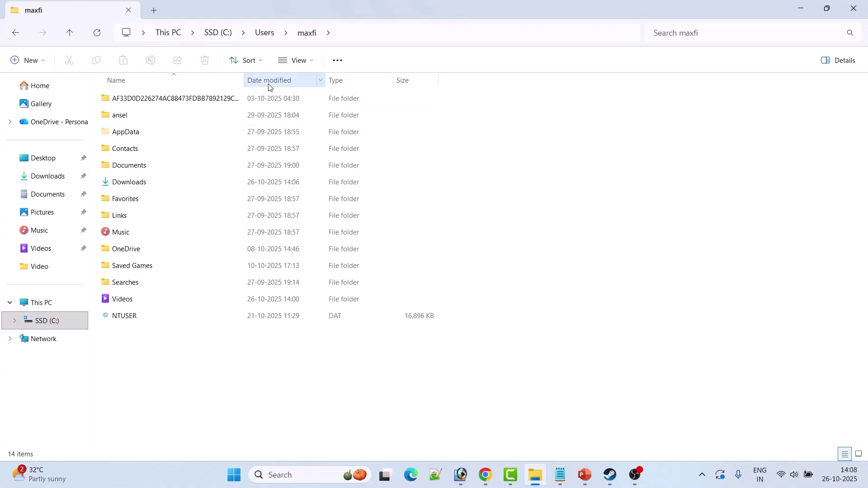
- Check the Hidden items visibility option without changing it, and open the AppData folder in the user's profile
left_click(297, 60)
mouse_move(303, 271)
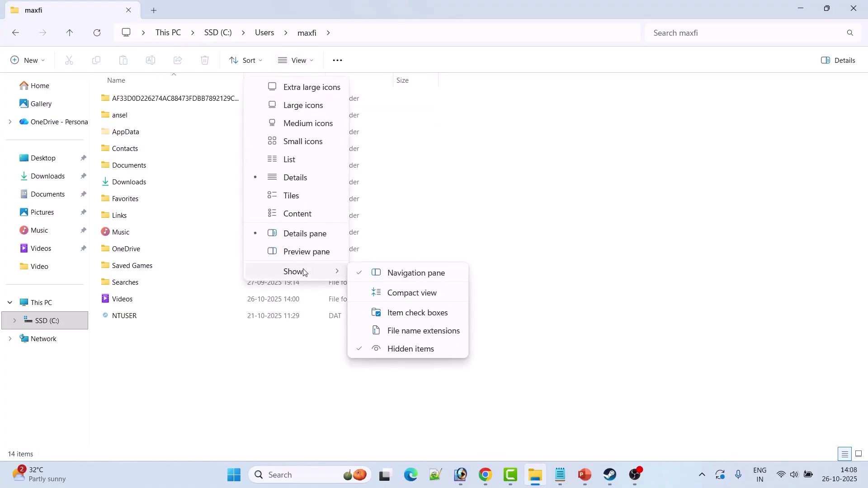
left_click(538, 333)
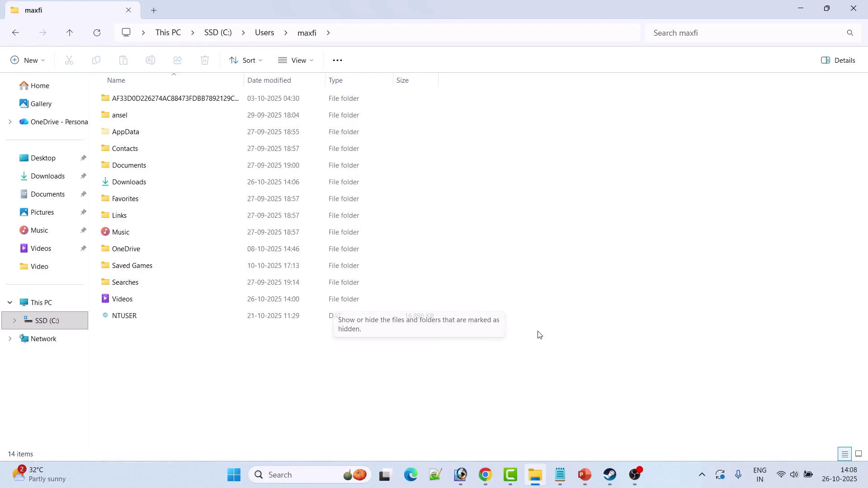
double_click(131, 132)
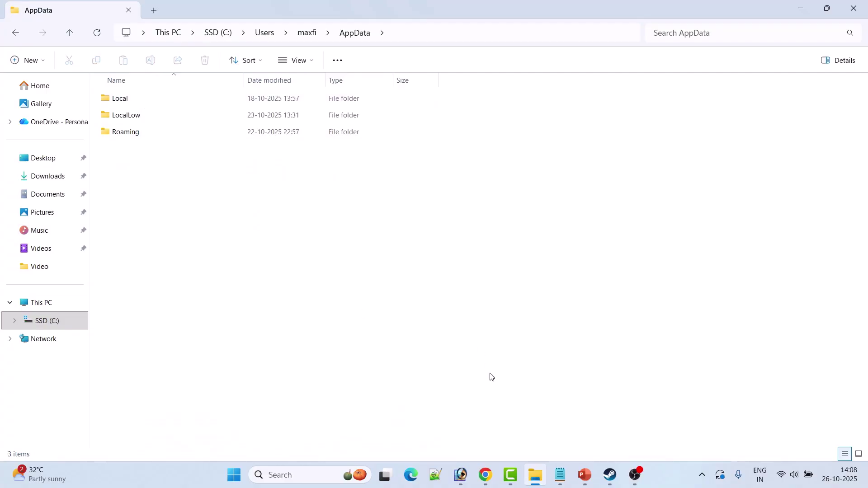
- Show the Fix 9 slide in PowerPoint, and check for updates on the Windows Update page of Settings
left_click(584, 474)
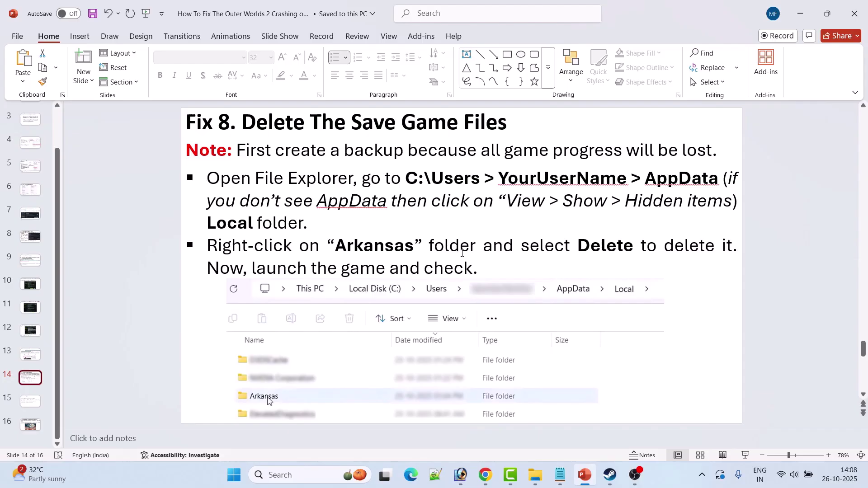
scroll(88, 379, "down", 1)
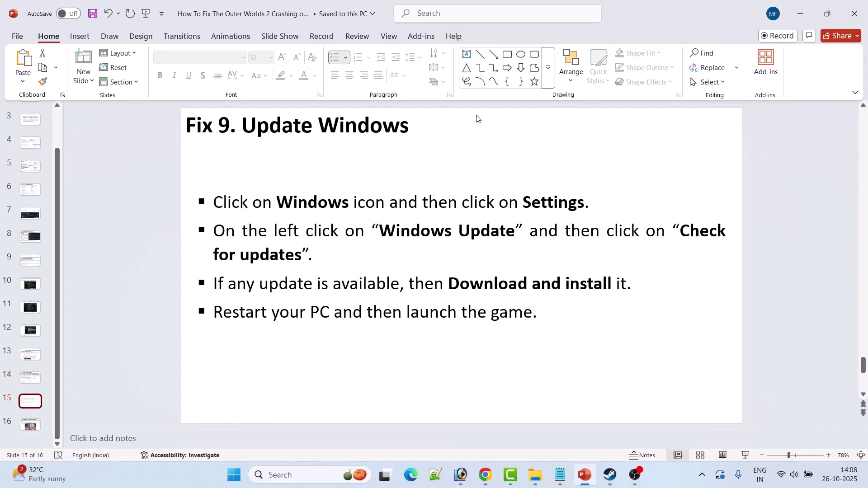
left_click(233, 475)
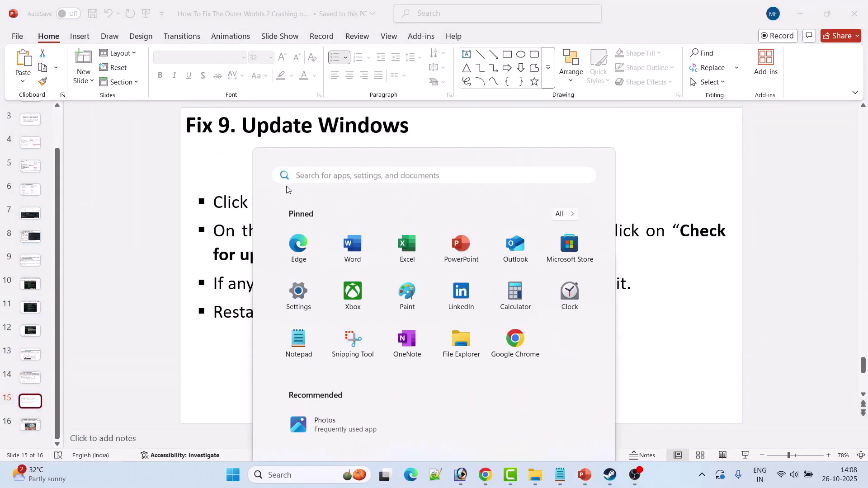
left_click(288, 189)
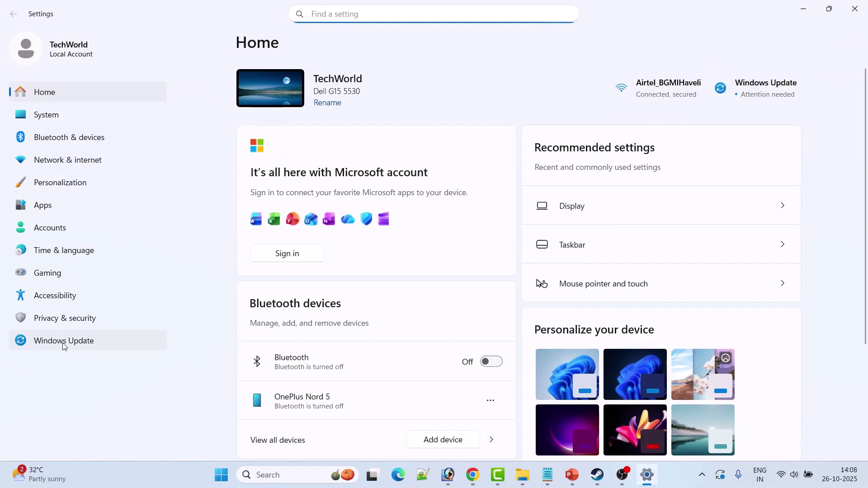
left_click(45, 342)
left_click(763, 95)
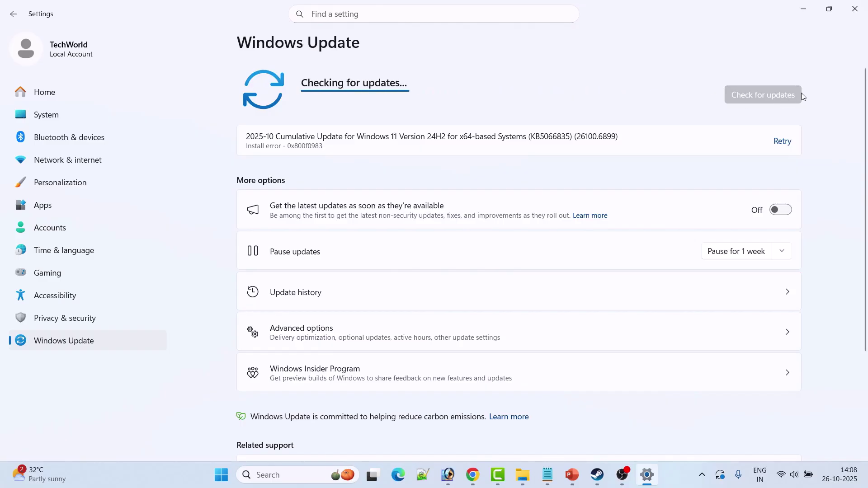
- Bring up the PC's Restart power option and dismiss it without restarting
left_click(221, 475)
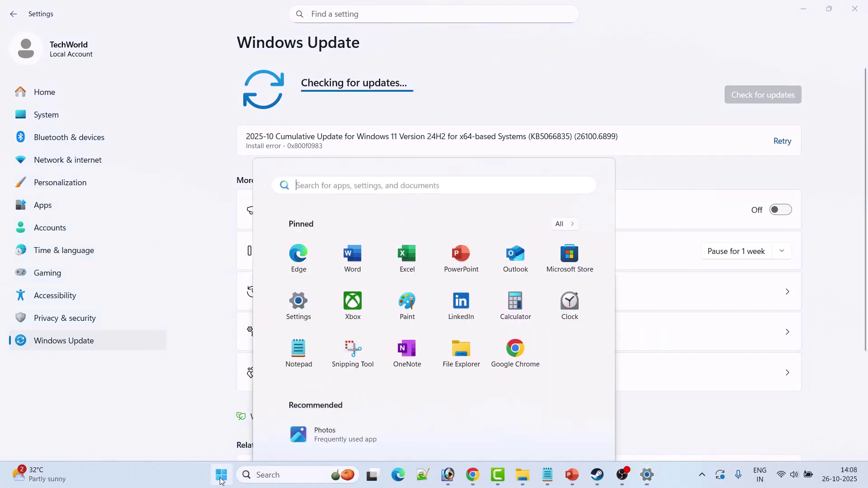
left_click(574, 435)
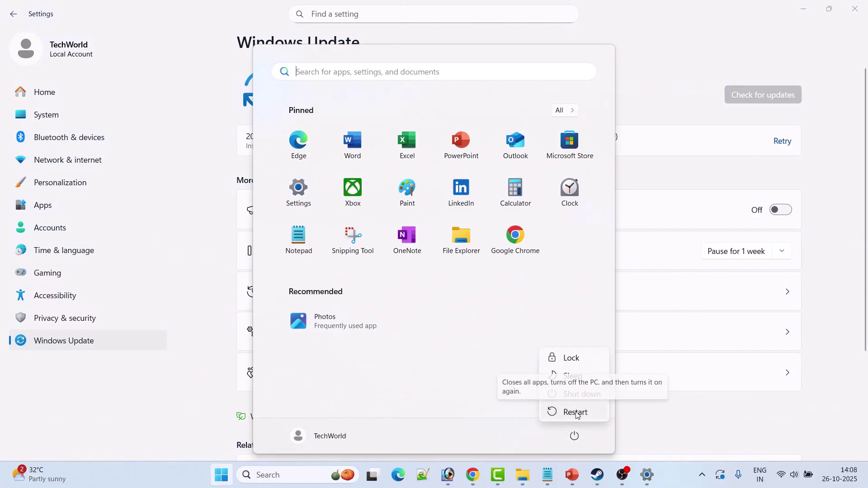
left_click(670, 411)
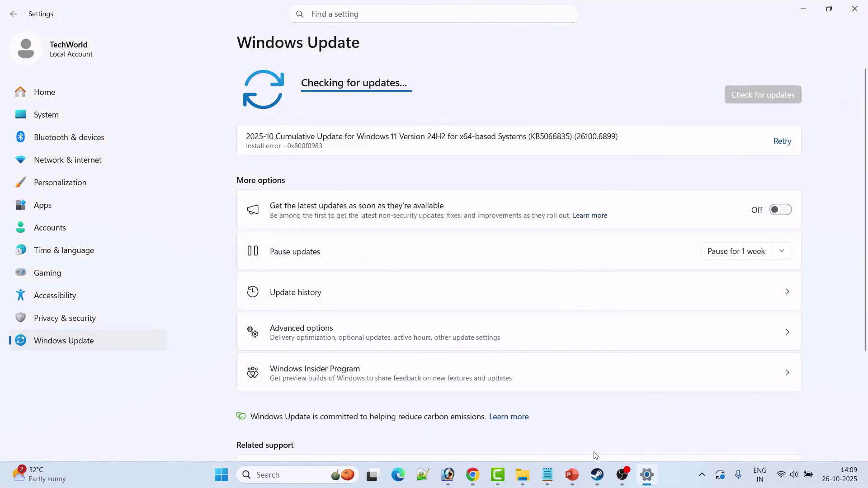
- Return to PowerPoint and show the Fix 10 slide on uninstalling and reinstalling The Outer Worlds 2
left_click(572, 475)
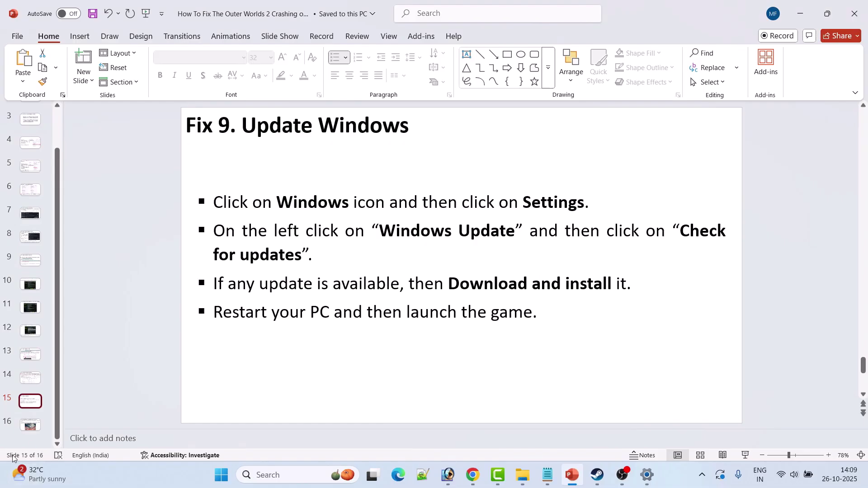
left_click(31, 427)
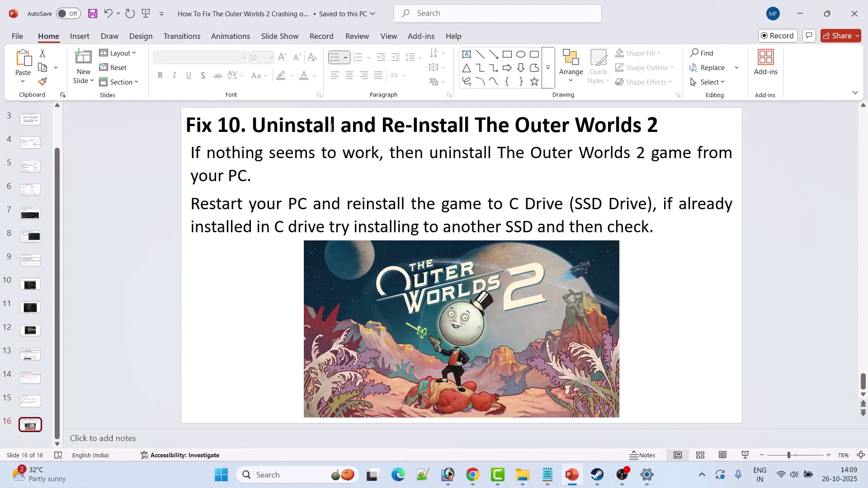